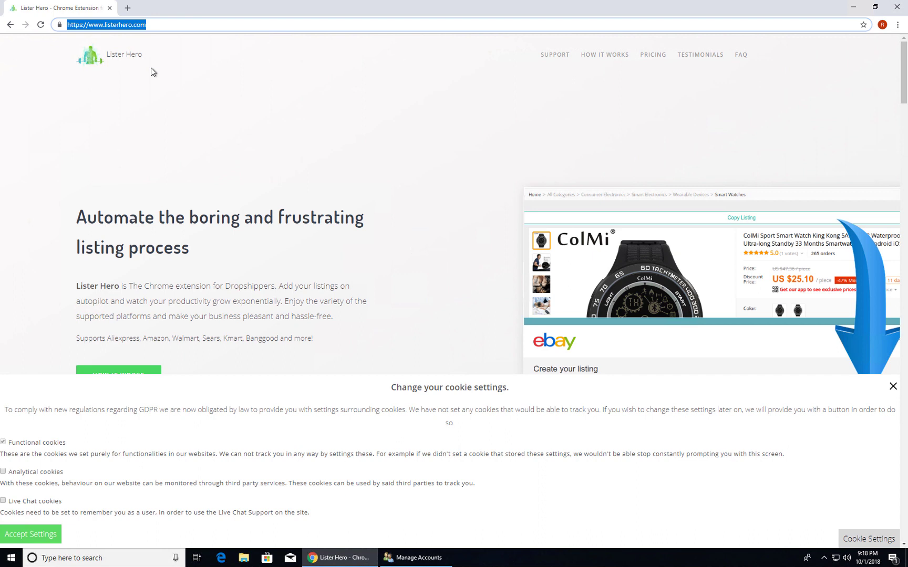
# Start settling the Lister Hero homepage cookie notice by ticking Live Chat cookies.
pyautogui.click(158, 26)
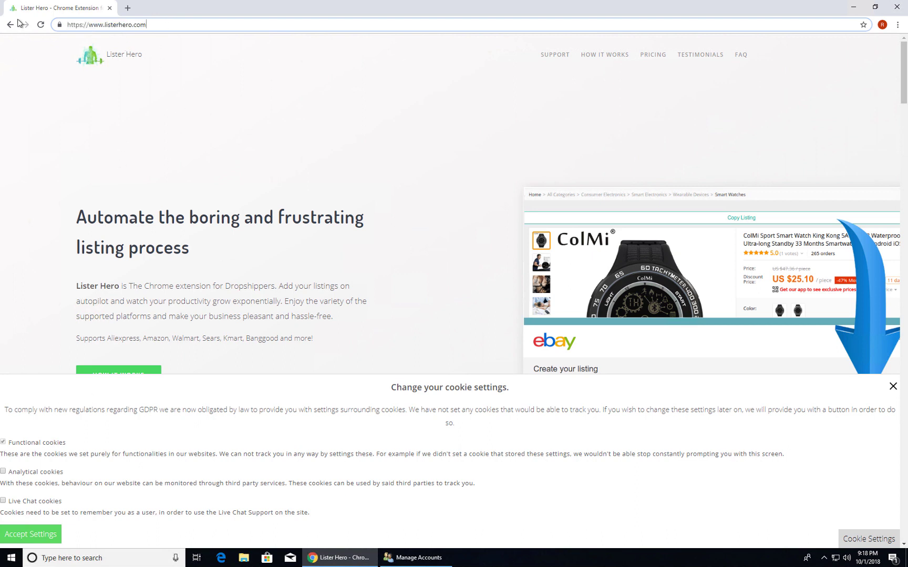
pyautogui.click(9, 482)
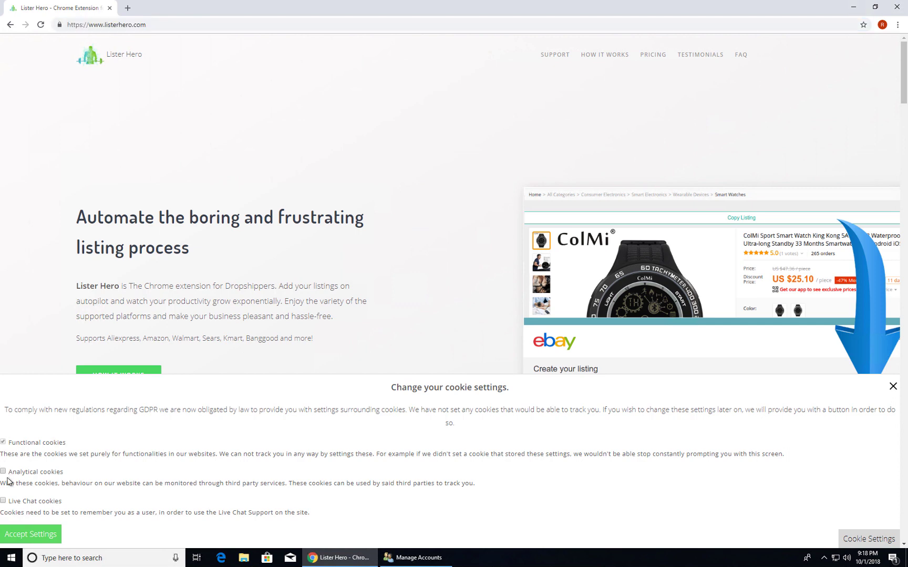
# Allow Live Chat cookies, save the cookie choices and select the site address.
pyautogui.click(4, 502)
pyautogui.click(22, 533)
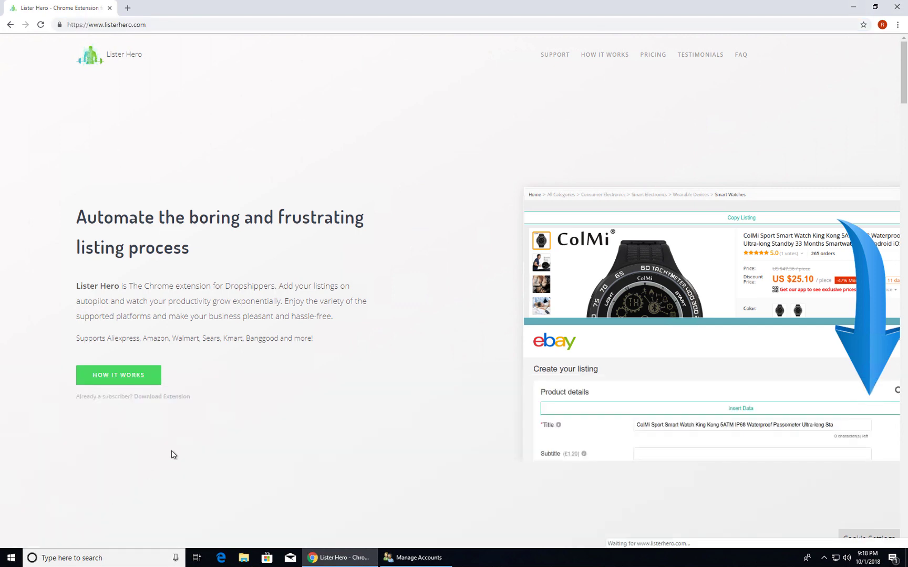
pyautogui.scroll(-10, 327, 379)
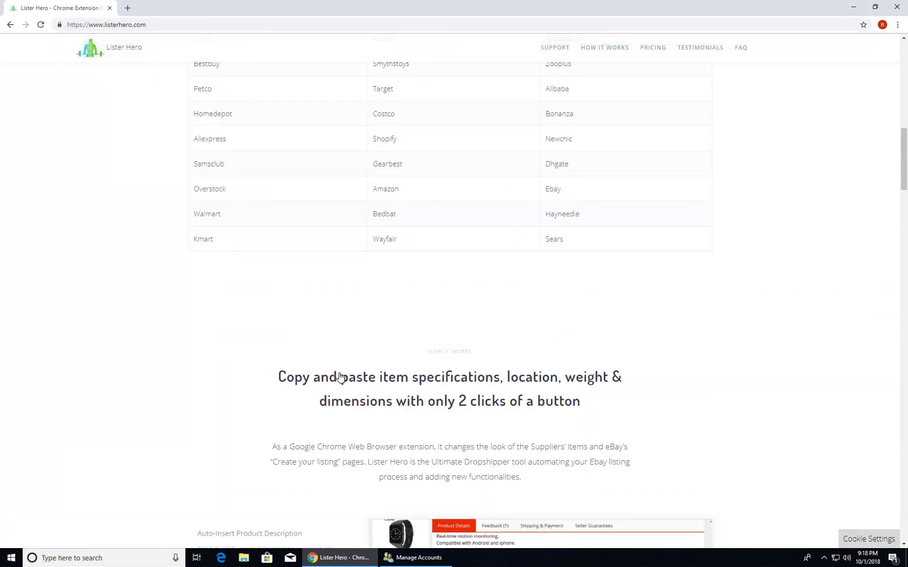
pyautogui.scroll(-5, 384, 374)
pyautogui.scroll(5, 388, 371)
pyautogui.scroll(15, 387, 371)
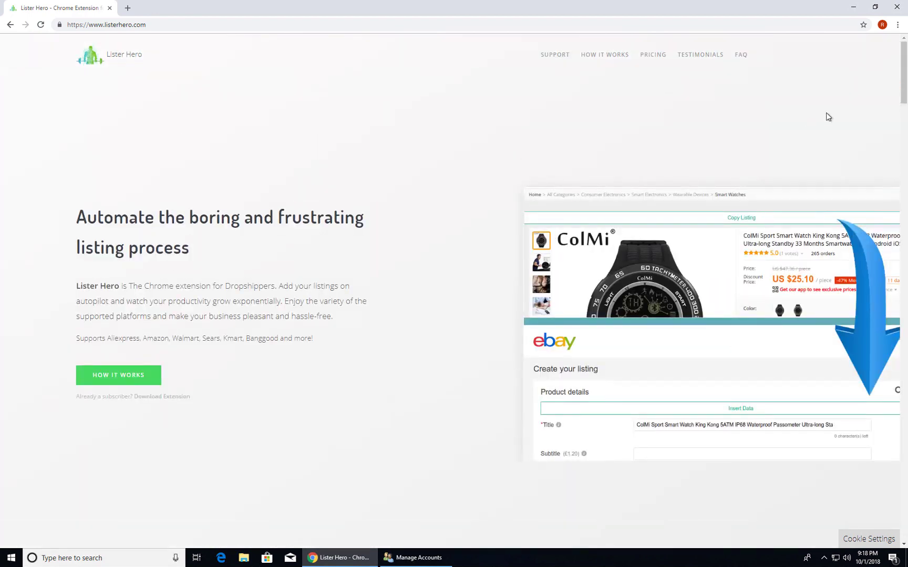
pyautogui.scroll(-1, 467, 131)
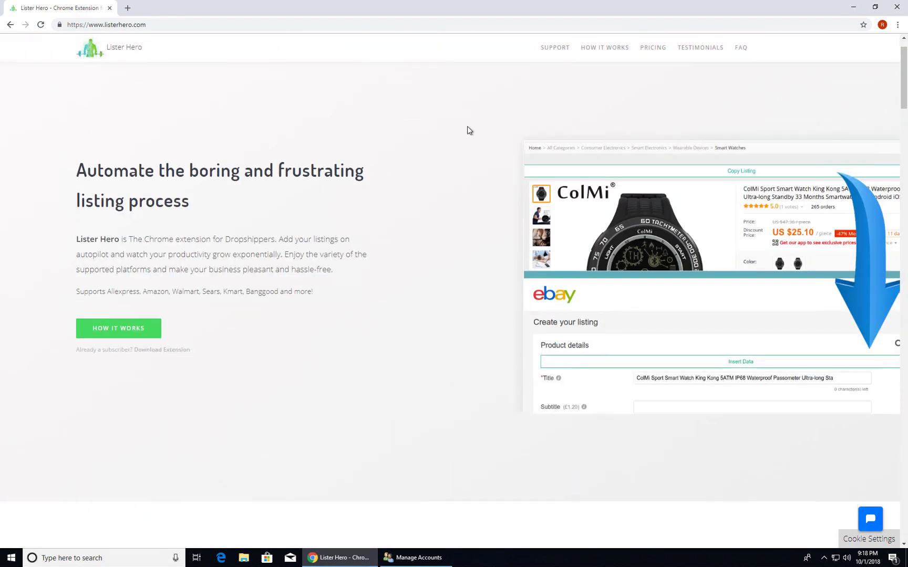
pyautogui.scroll(1, 215, 113)
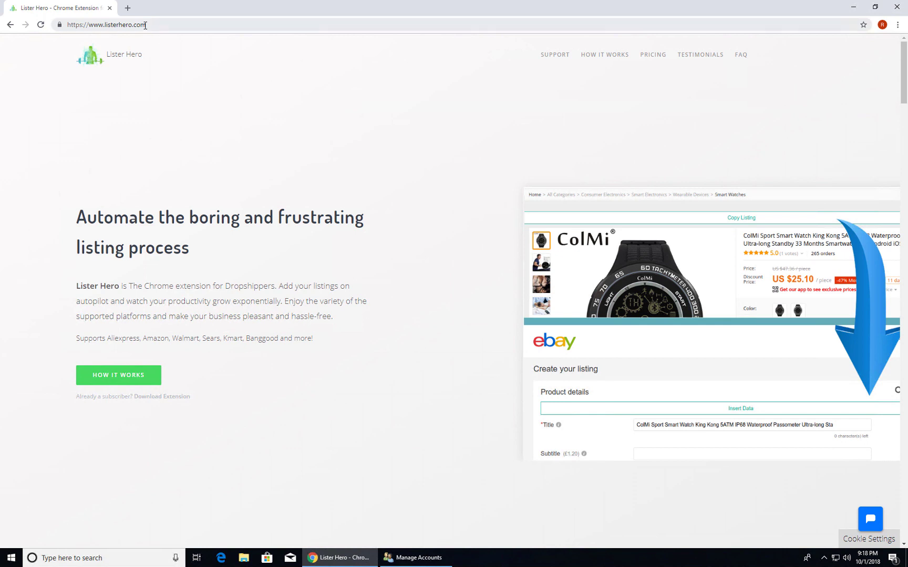
pyautogui.click(145, 26)
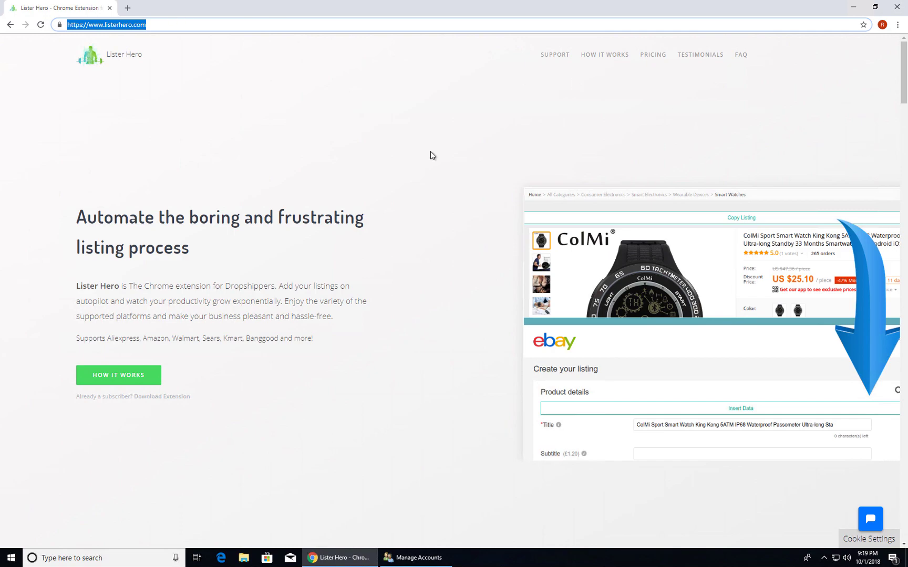
# Scroll through how-it-works to pricing and start the 14-day free trial sign-up.
pyautogui.click(120, 376)
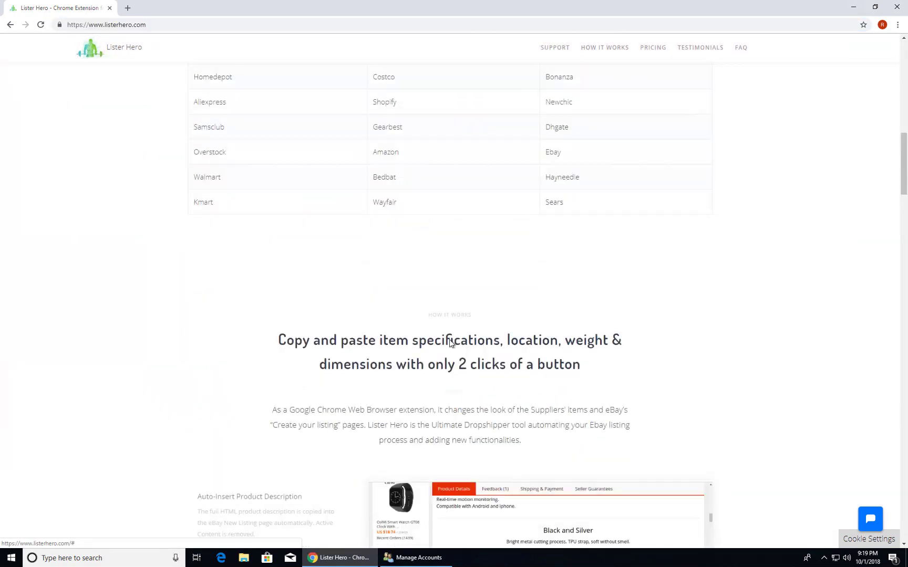
pyautogui.scroll(-10, 449, 340)
pyautogui.scroll(-1, 455, 327)
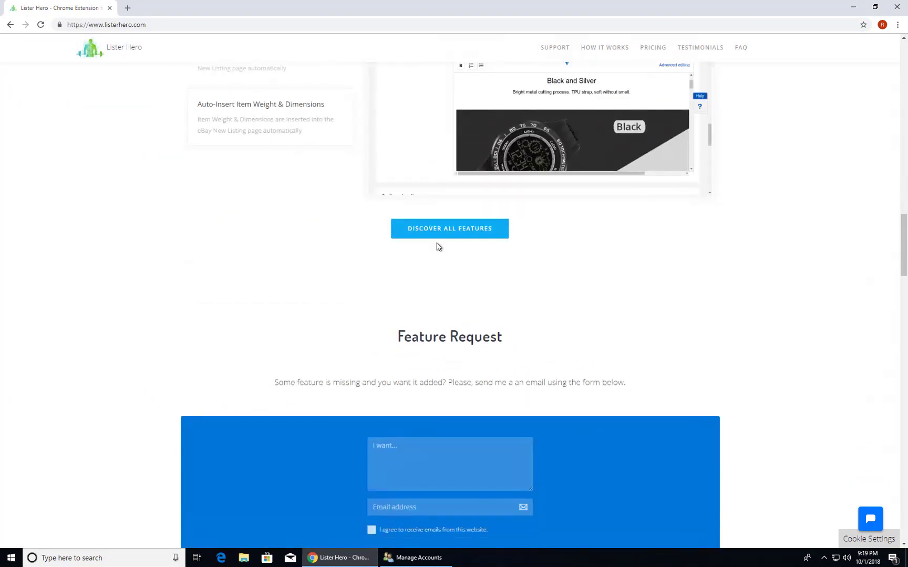
pyautogui.scroll(-1, 438, 245)
pyautogui.scroll(-3, 427, 257)
pyautogui.scroll(-4, 428, 257)
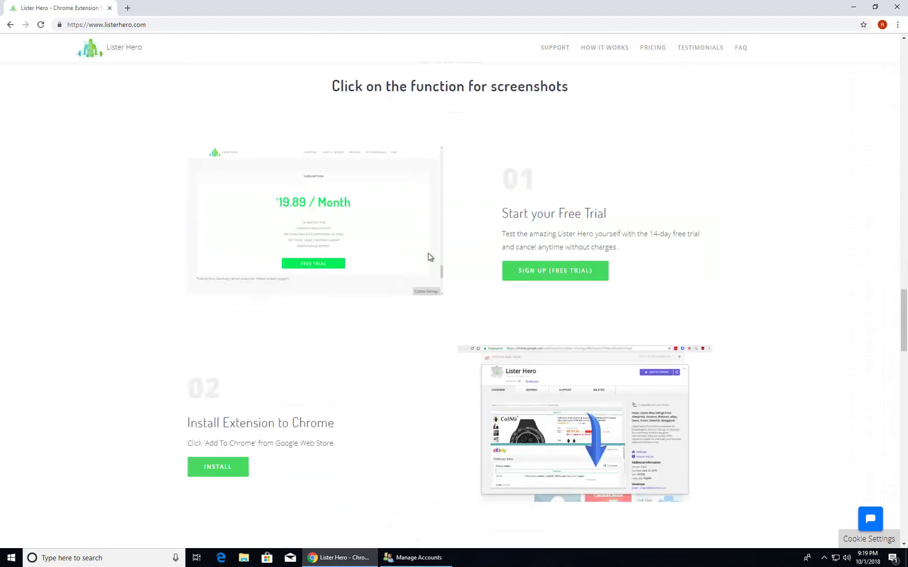
pyautogui.click(555, 278)
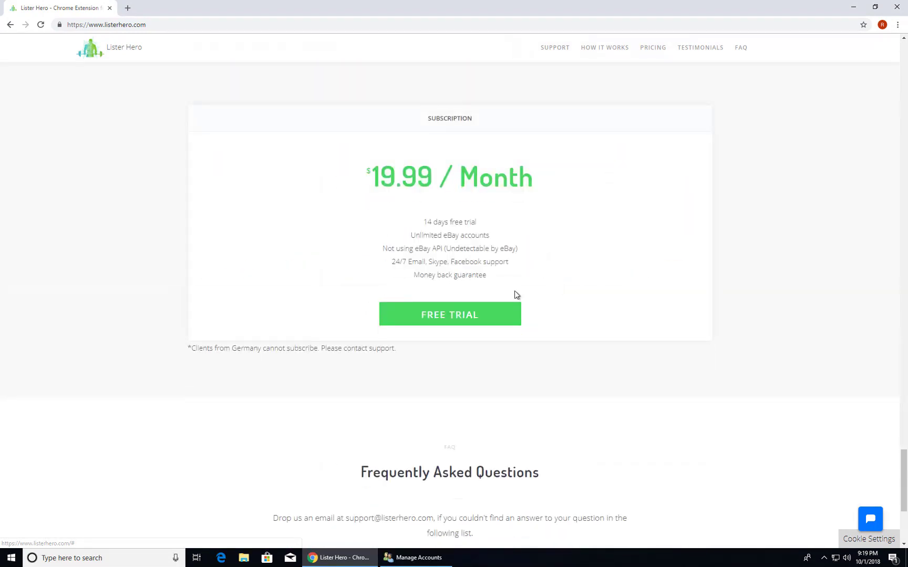
pyautogui.click(474, 318)
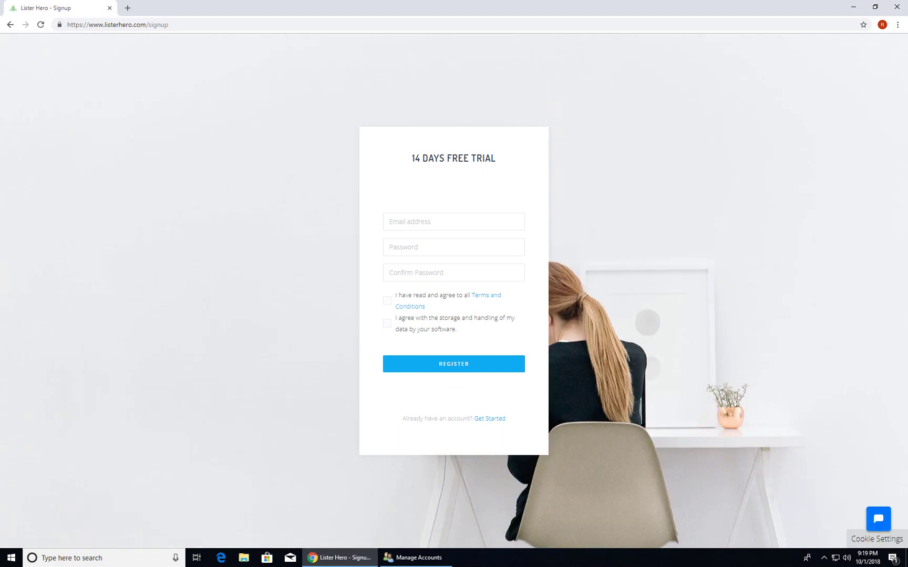
# Submit the trial form with email and matching passwords, accepting Terms and data handling.
pyautogui.click(413, 220)
pyautogui.write('user@example.com')
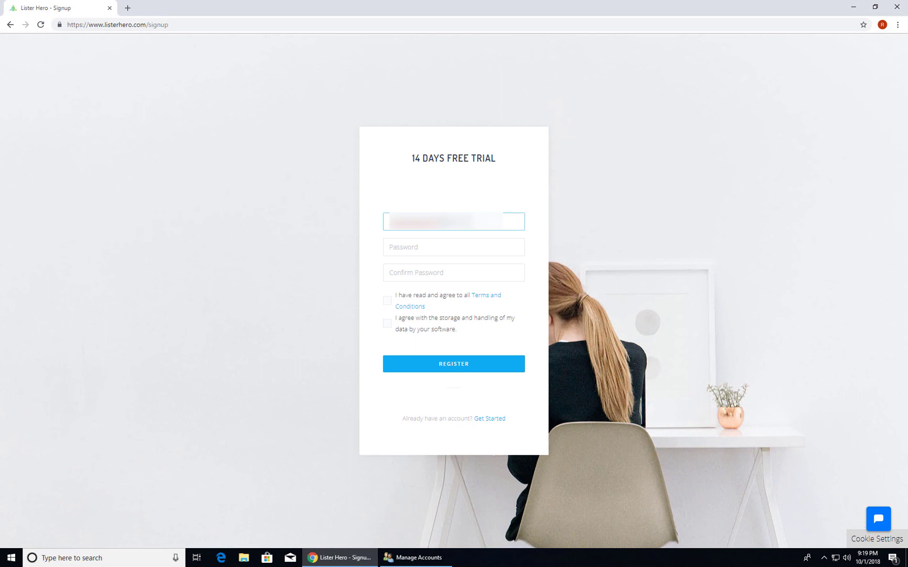
pyautogui.click(428, 247)
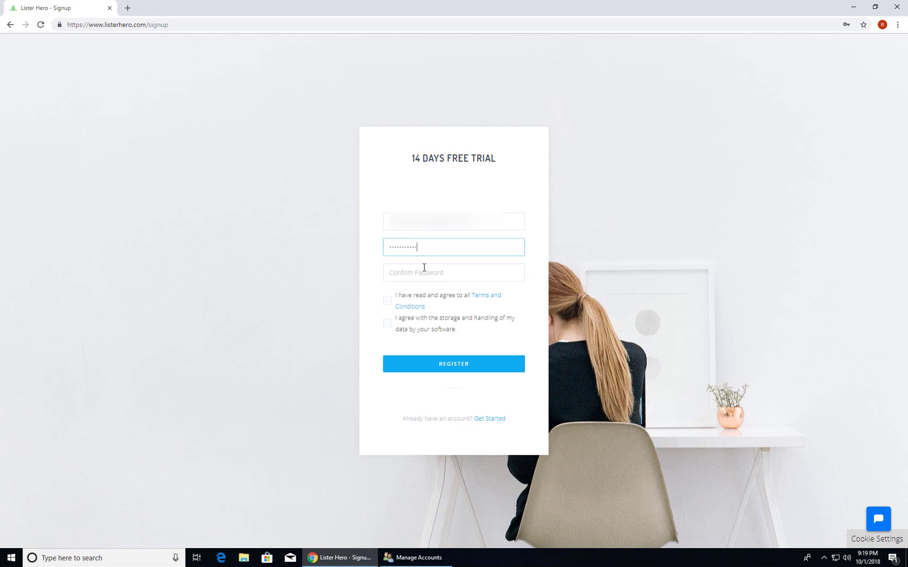
pyautogui.click(423, 271)
pyautogui.click(390, 301)
pyautogui.click(389, 325)
pyautogui.click(419, 365)
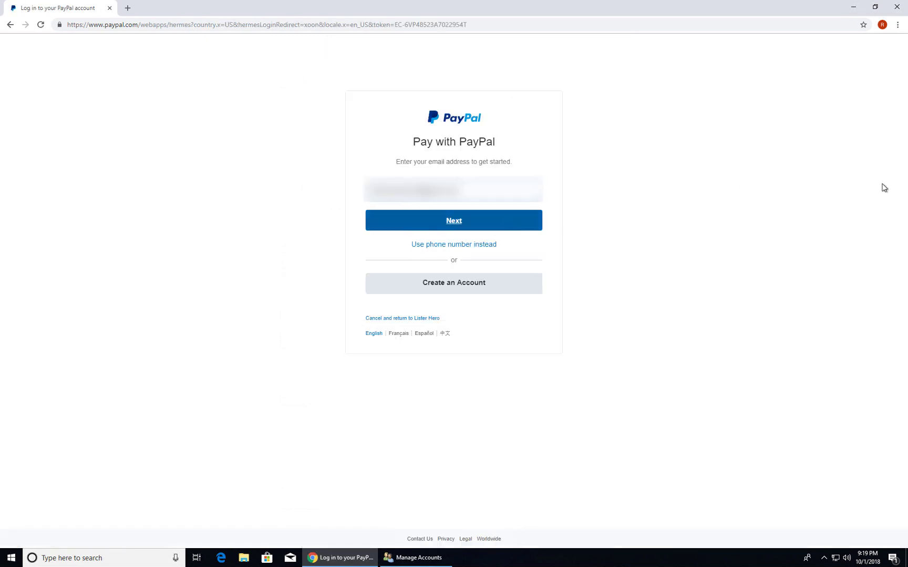
# Log in to PayPal staying logged in, accept cookies and agree to pre-approved payments.
pyautogui.click(444, 221)
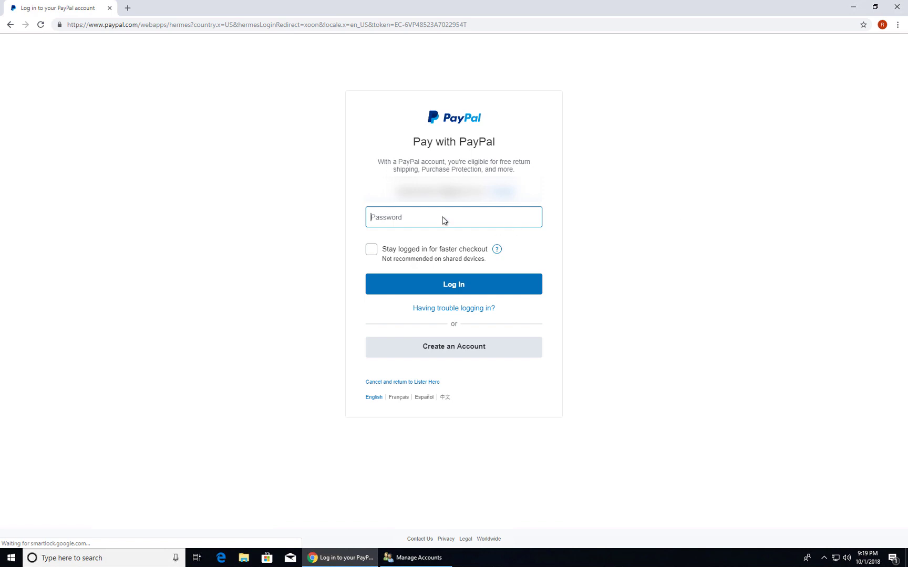
pyautogui.hotkey('ctrl', 'v')
pyautogui.click(371, 249)
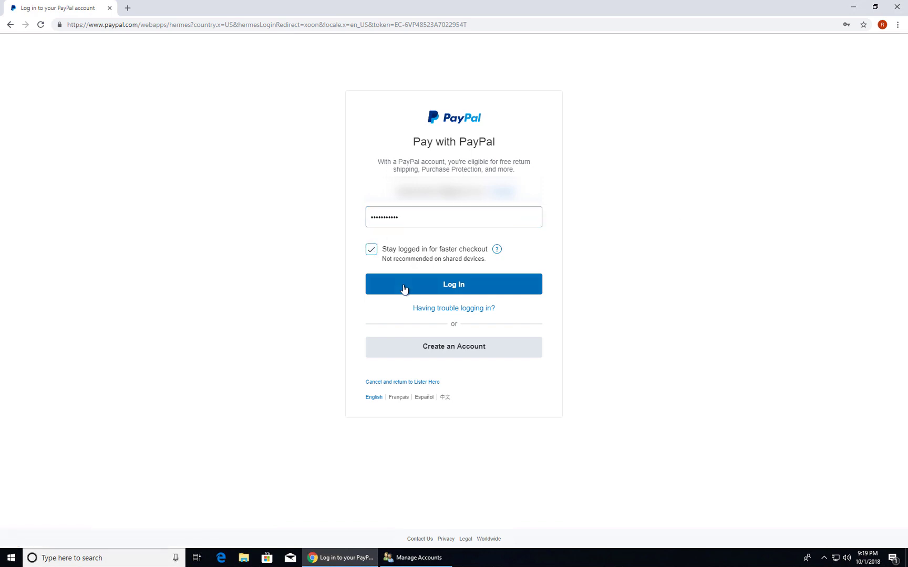
pyautogui.click(369, 284)
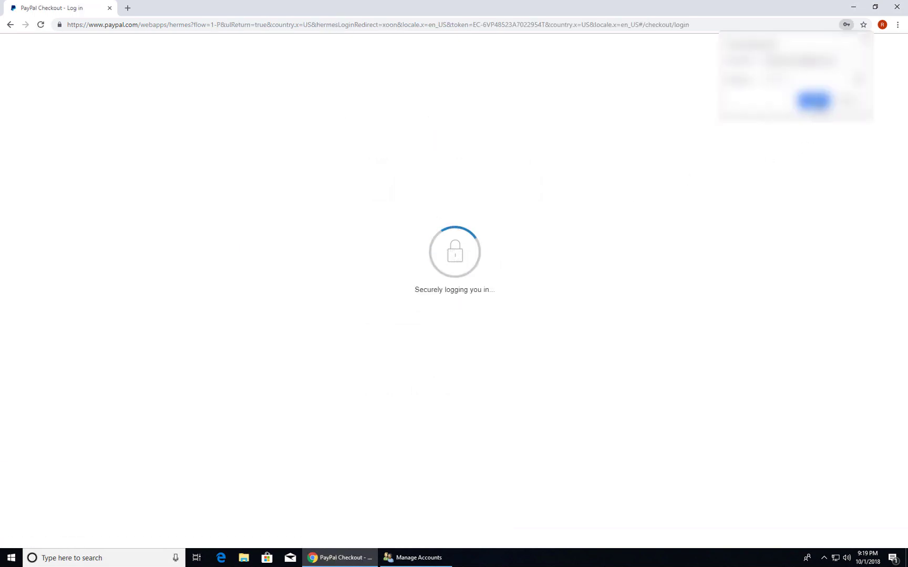
pyautogui.click(459, 526)
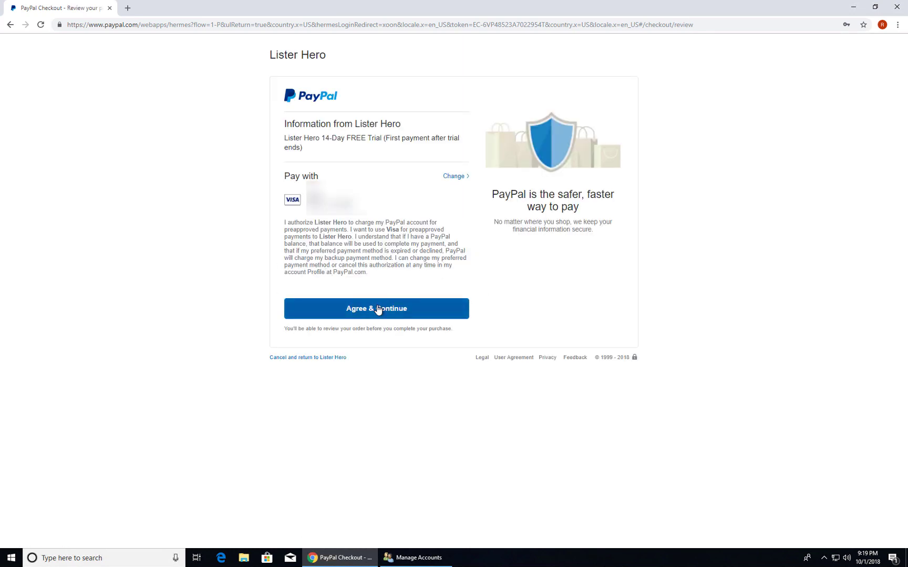
pyautogui.click(378, 310)
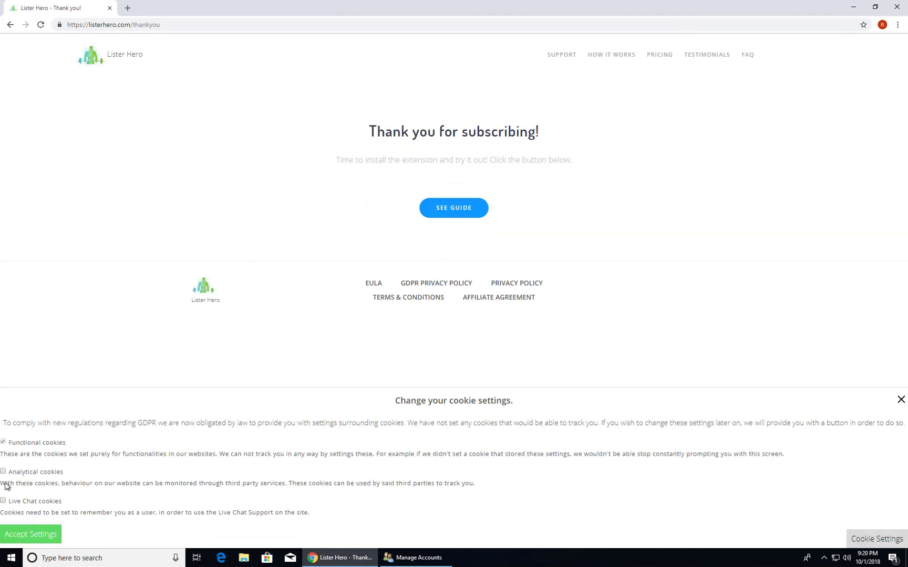
# Allow Analytical cookies, save the choices and select the thank-you page address.
pyautogui.click(4, 472)
pyautogui.click(17, 529)
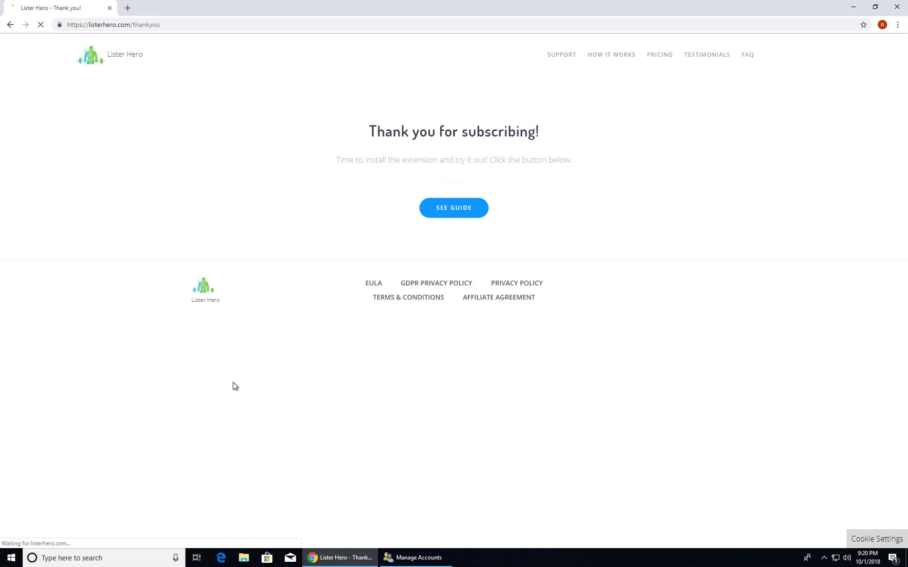
pyautogui.doubleClick(100, 25)
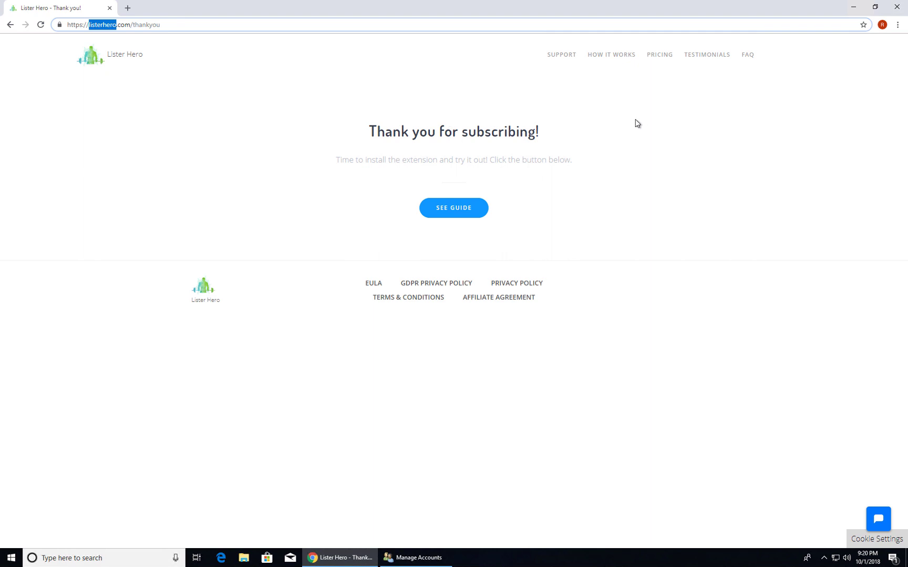
pyautogui.tripleClick(179, 29)
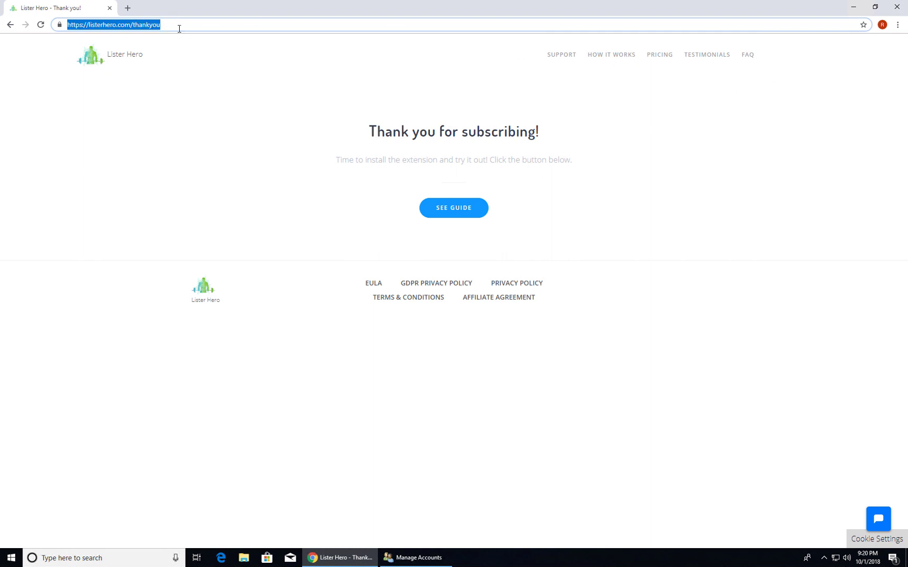
# Search the Chrome Web Store for 'lister hero' and add the extension to Chrome.
pyautogui.click(130, 10)
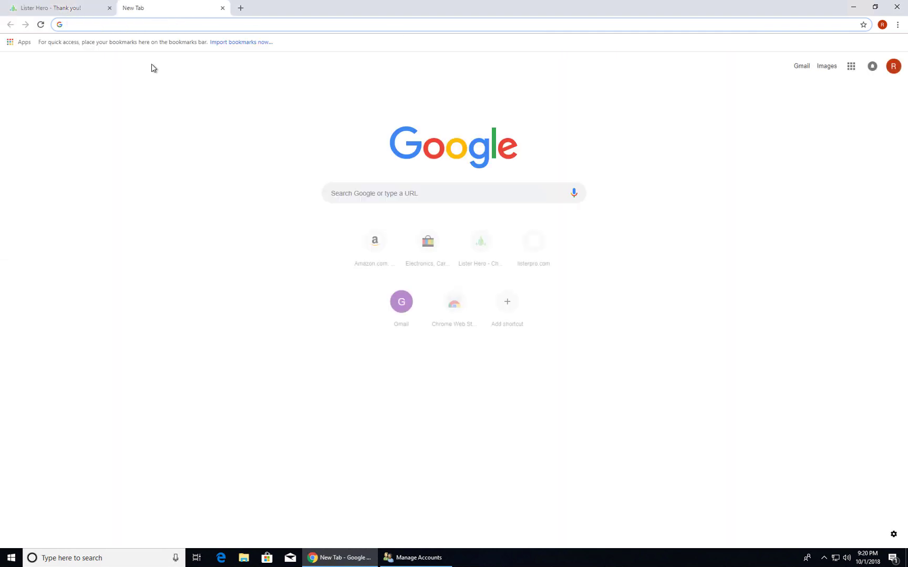
pyautogui.write('chrome e')
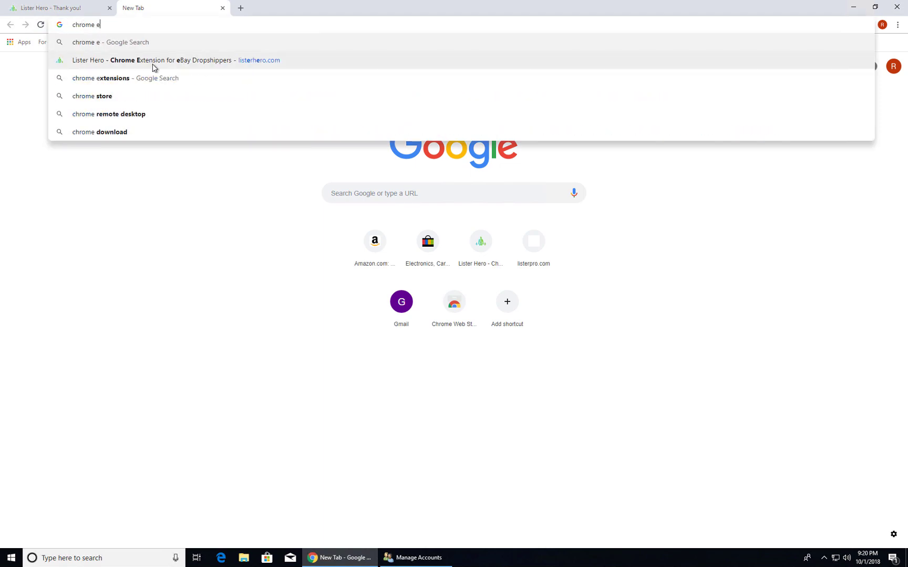
pyautogui.write('x')
pyautogui.click(159, 45)
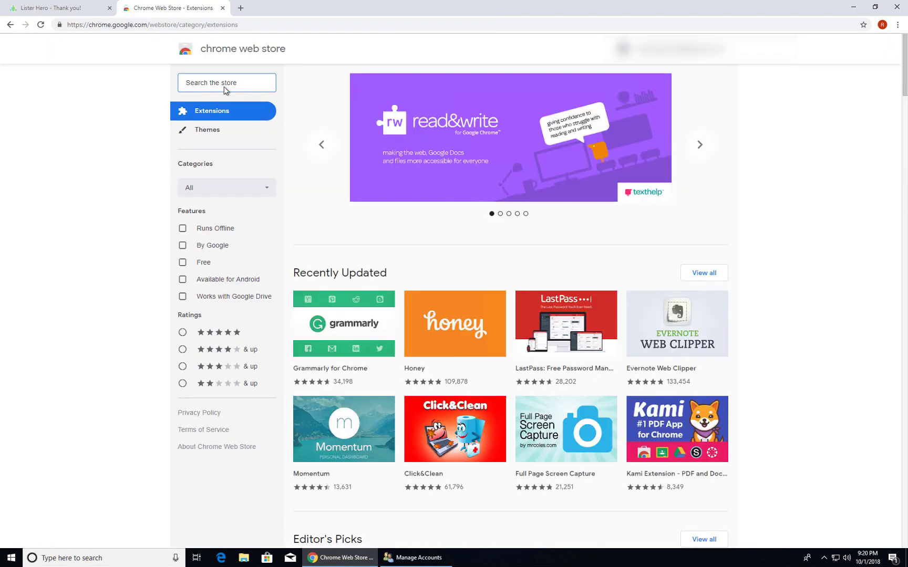
pyautogui.write('lister hero')
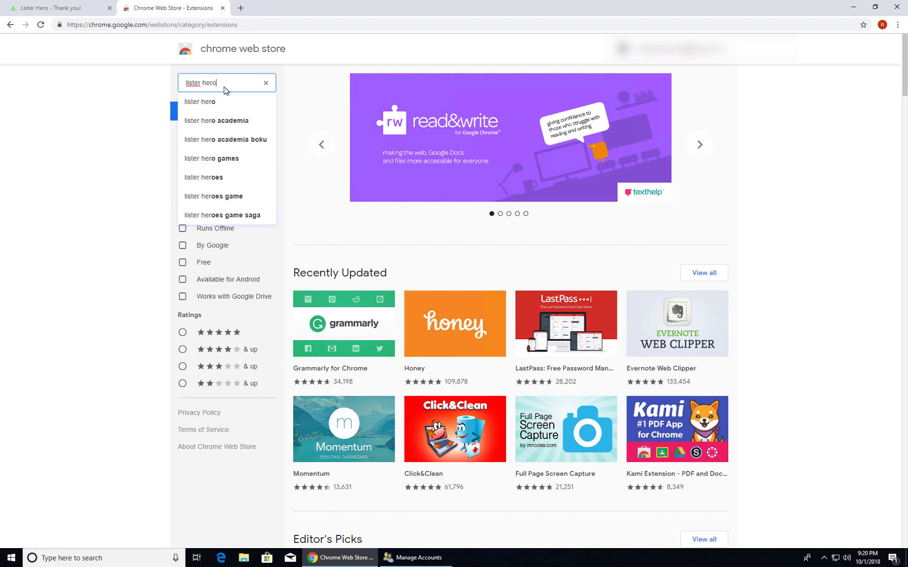
pyautogui.press('Return')
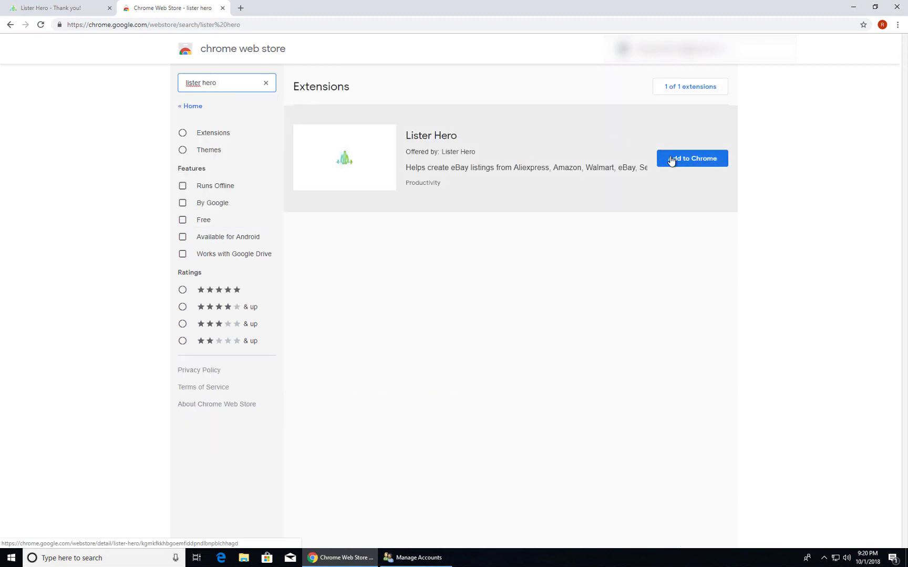
pyautogui.click(671, 161)
# Confirm the extension install, dismiss its notice and begin logging in from its toolbar panel.
pyautogui.click(468, 121)
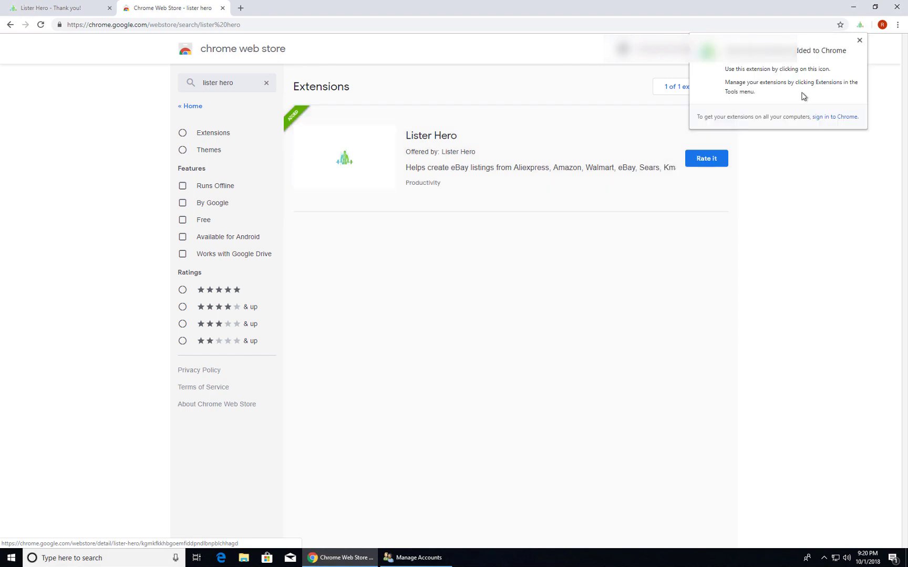
pyautogui.click(859, 35)
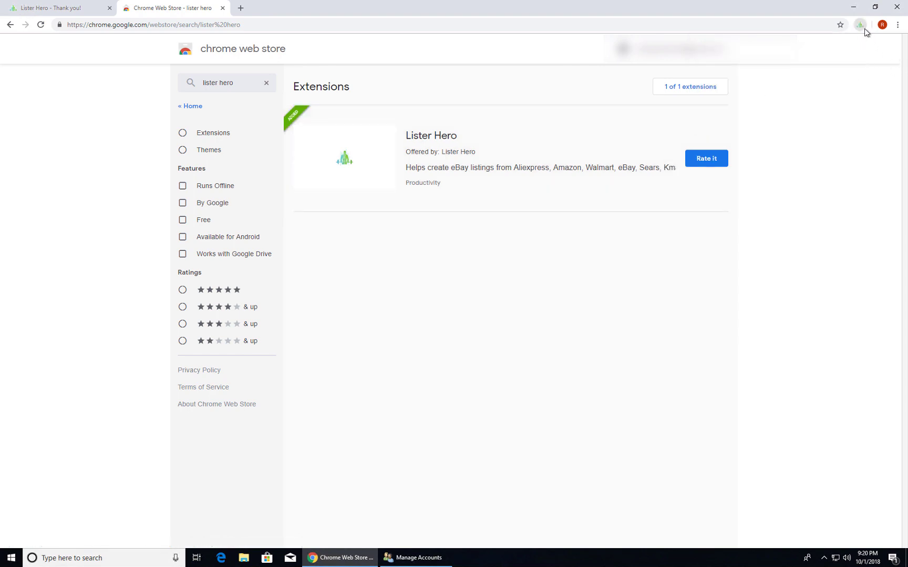
pyautogui.click(859, 26)
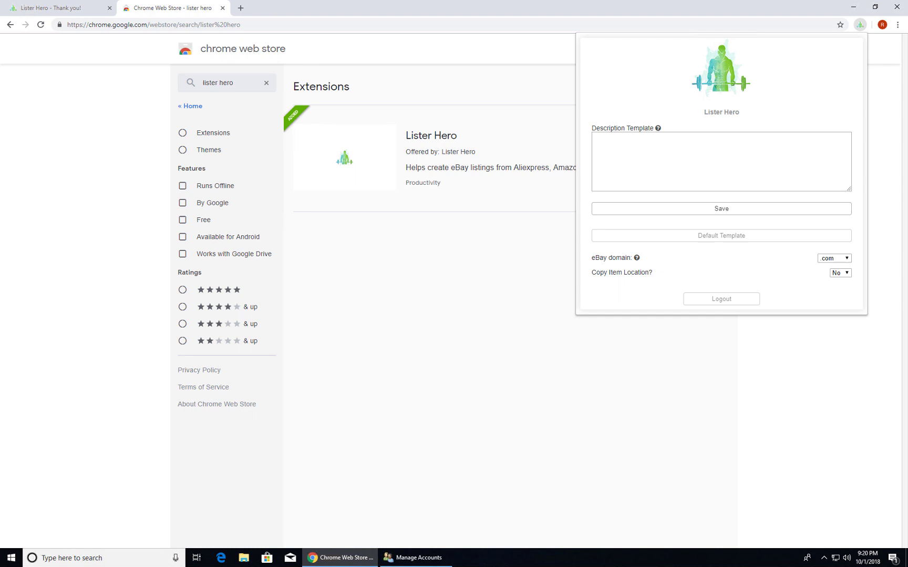
pyautogui.click(675, 158)
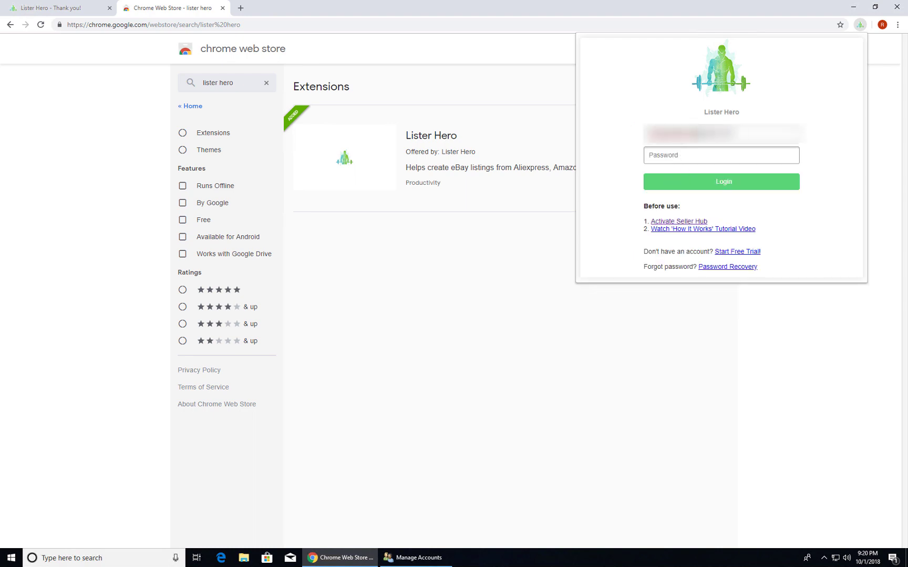
pyautogui.write('•••••••••••')
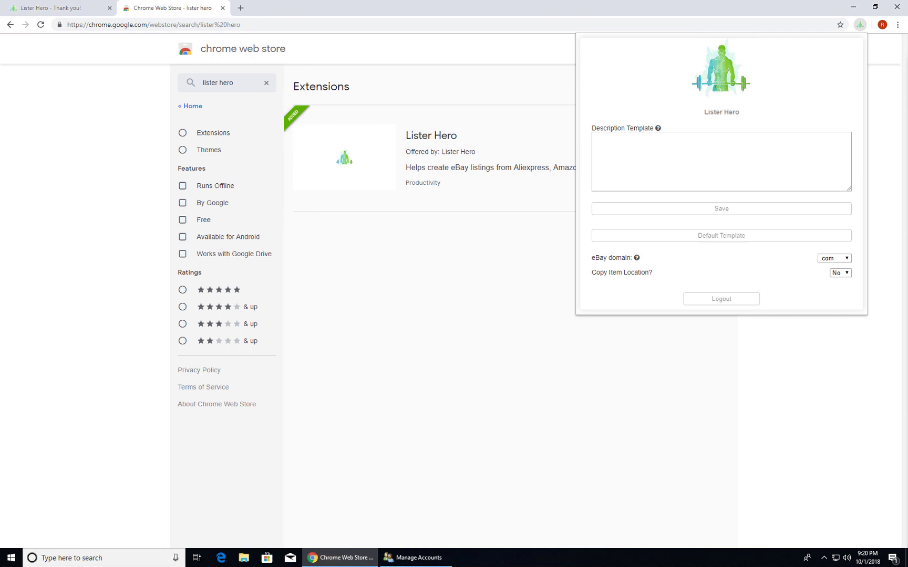
# From the thank-you tab, search 'seller hub' and open the eBay Seller Hub result.
pyautogui.click(71, 11)
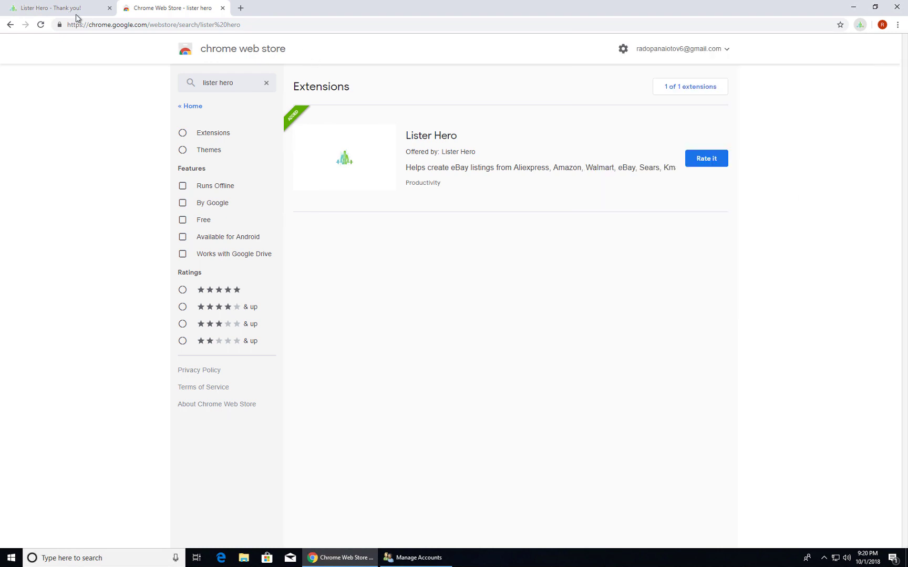
pyautogui.moveTo(91, 13); pyautogui.dragTo(182, 9)
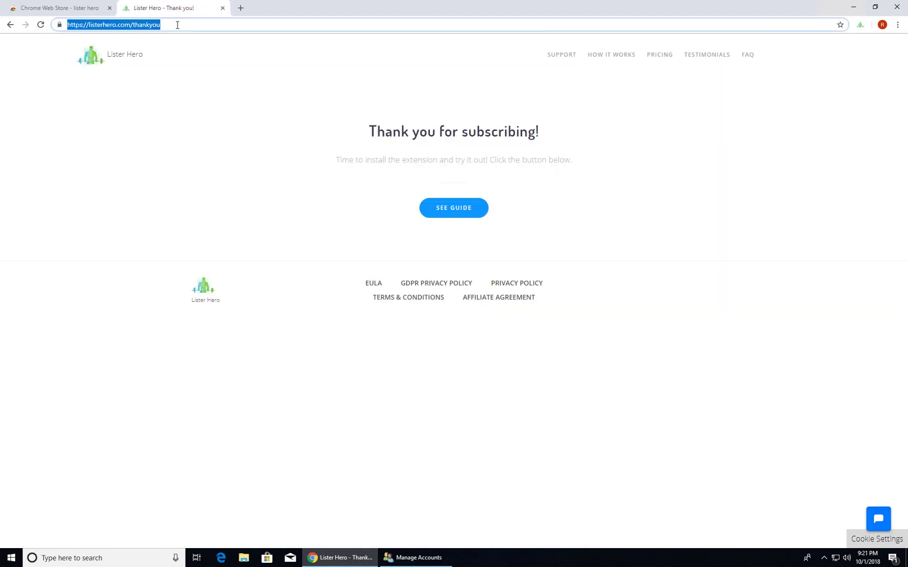
pyautogui.write('seller hub')
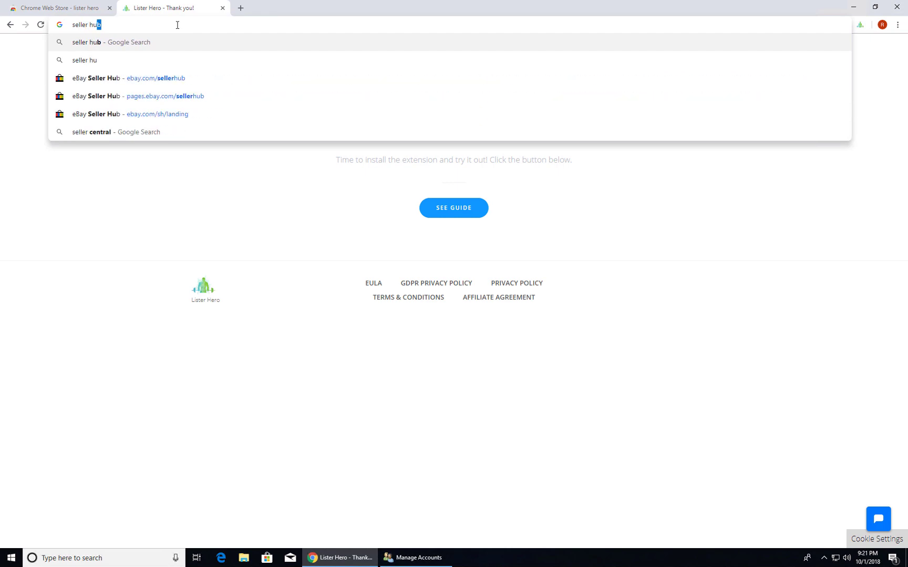
pyautogui.press('BackSpace')
pyautogui.write('b')
pyautogui.press('Return')
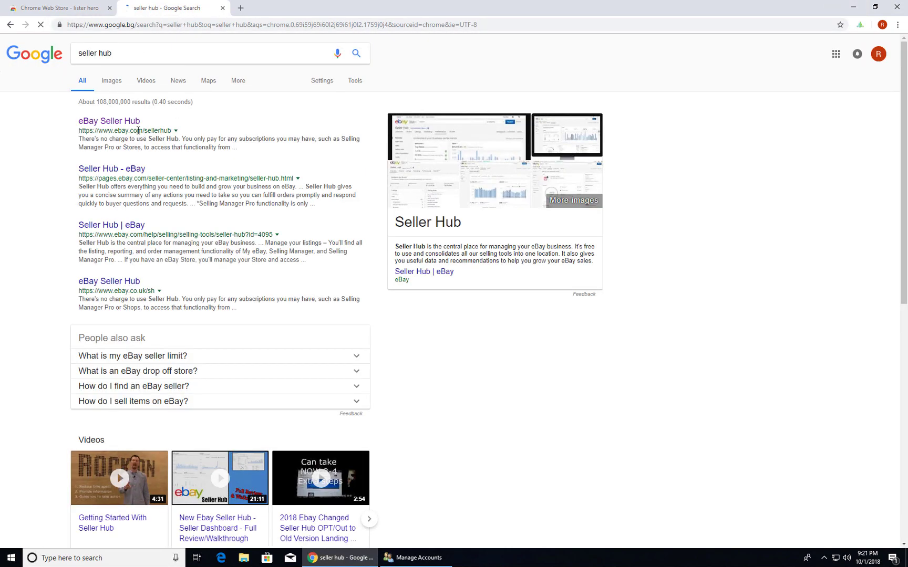
pyautogui.click(121, 129)
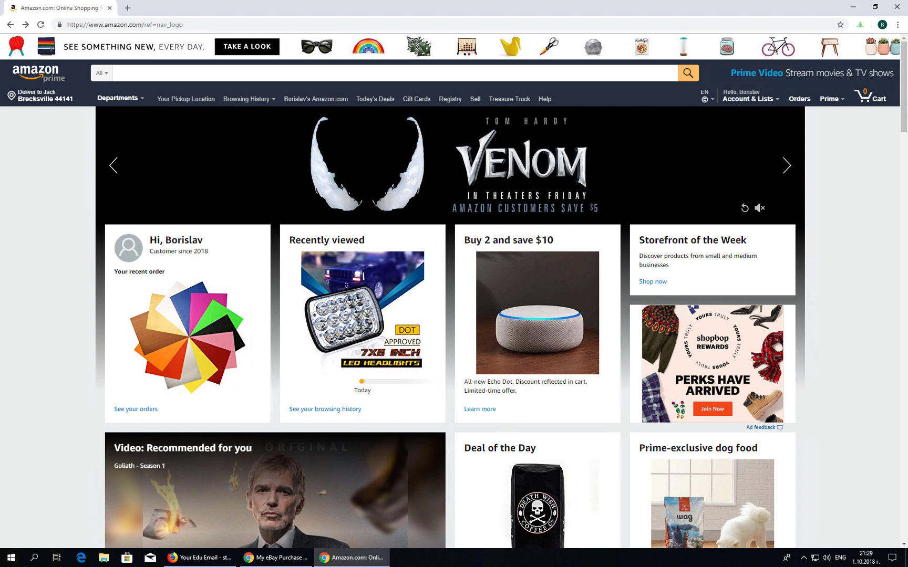
pyautogui.click(861, 25)
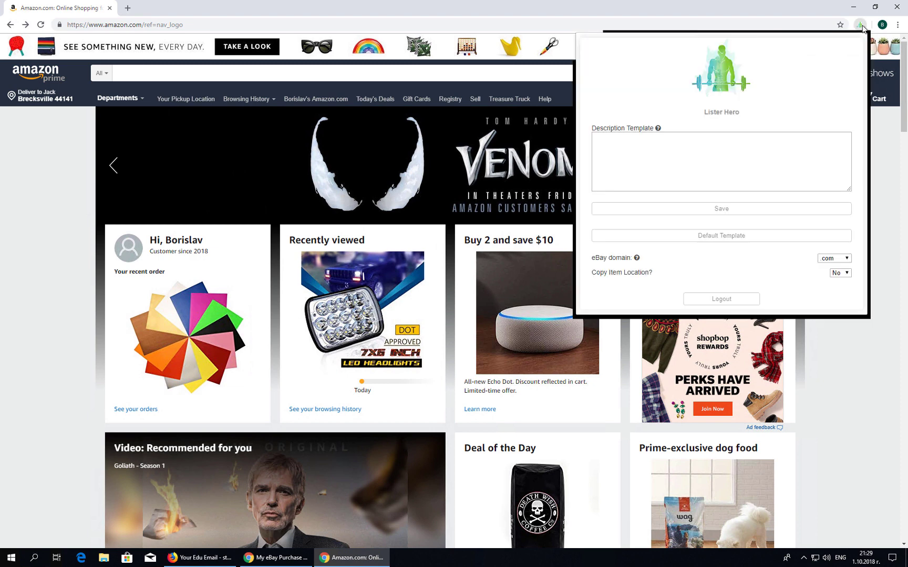
pyautogui.click(834, 365)
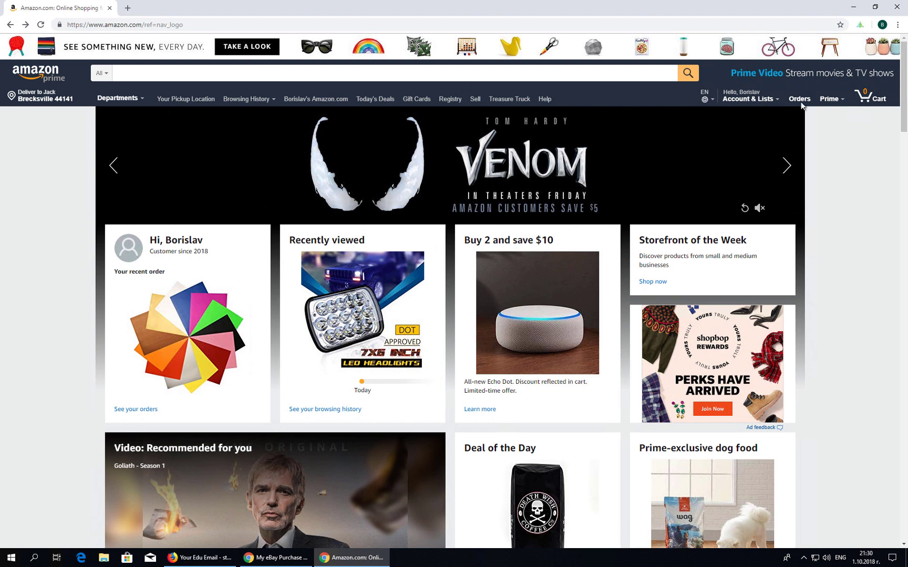
# Search Amazon for 'chair', open the RESPAWN-110 gaming chair and copy its listing.
pyautogui.click(179, 71)
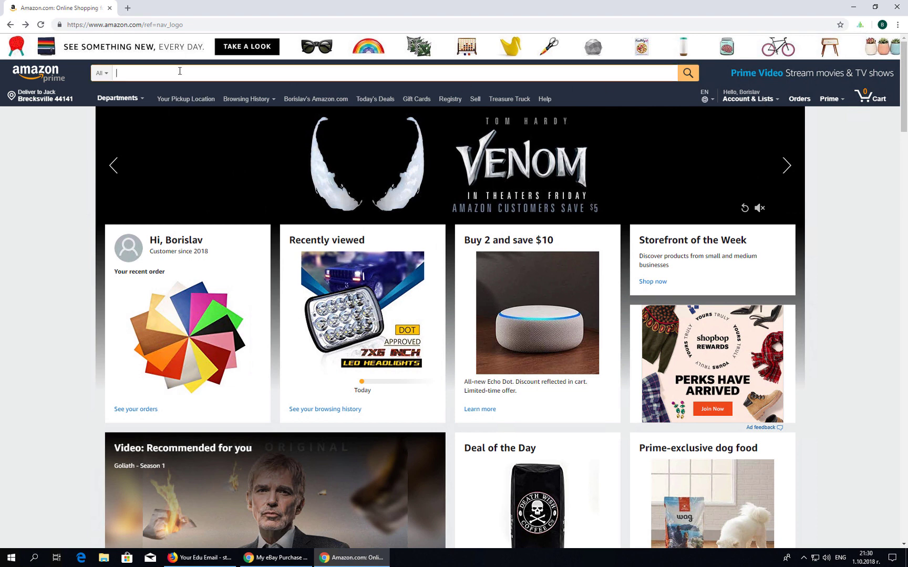
pyautogui.write('i')
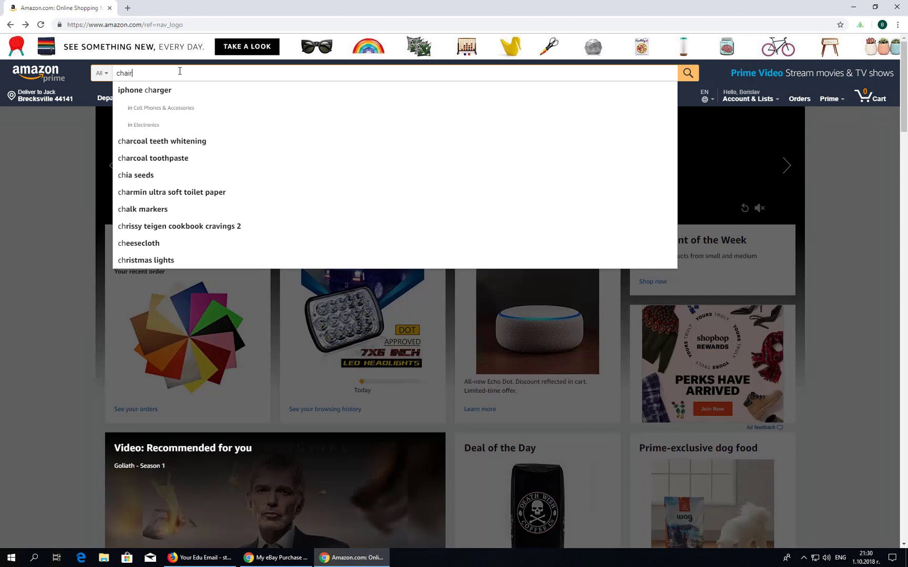
pyautogui.write('r')
pyautogui.press('Return')
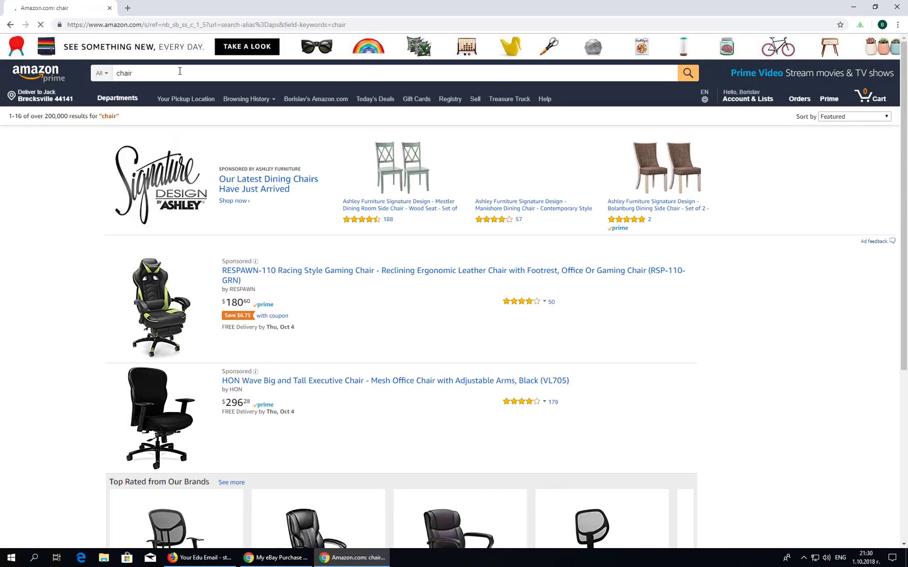
pyautogui.click(164, 280)
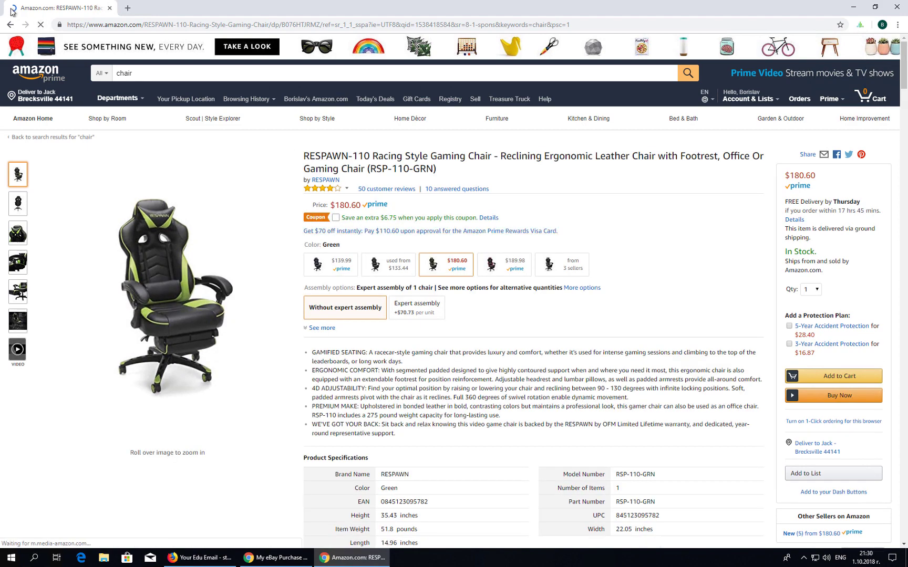
pyautogui.scroll(-5, 424, 317)
pyautogui.scroll(-10, 423, 318)
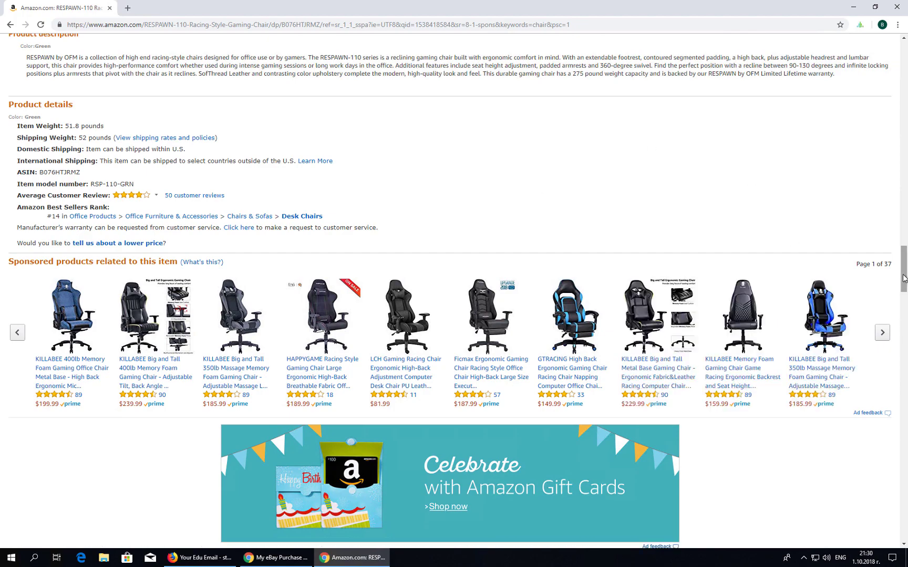
pyautogui.moveTo(902, 284); pyautogui.dragTo(882, 75)
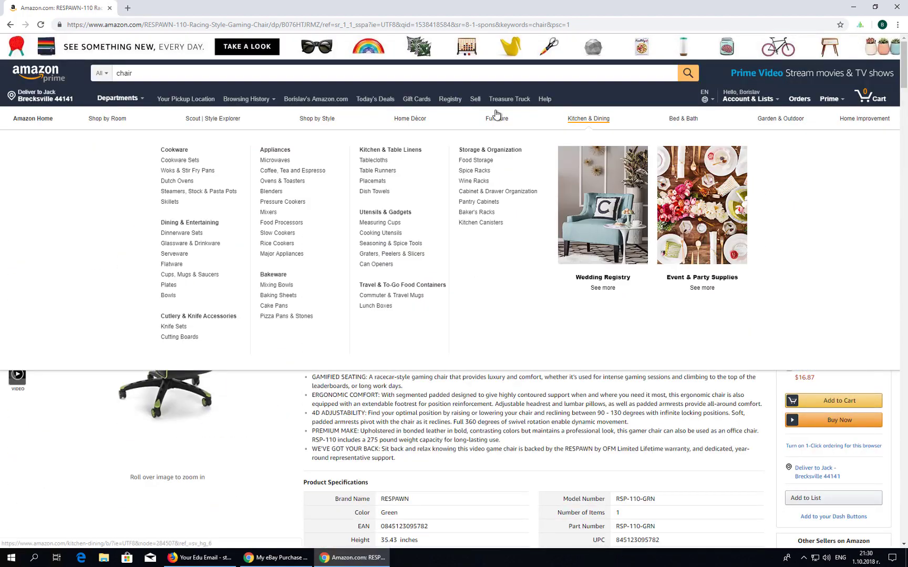
pyautogui.click(444, 163)
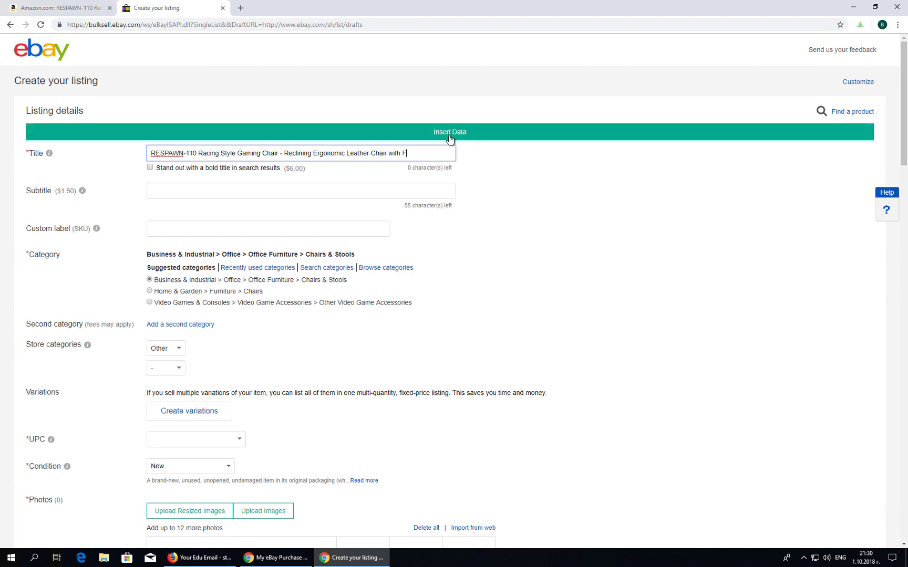
# Insert the copied RESPAWN-110 chair data into eBay's Create your listing form.
pyautogui.click(449, 138)
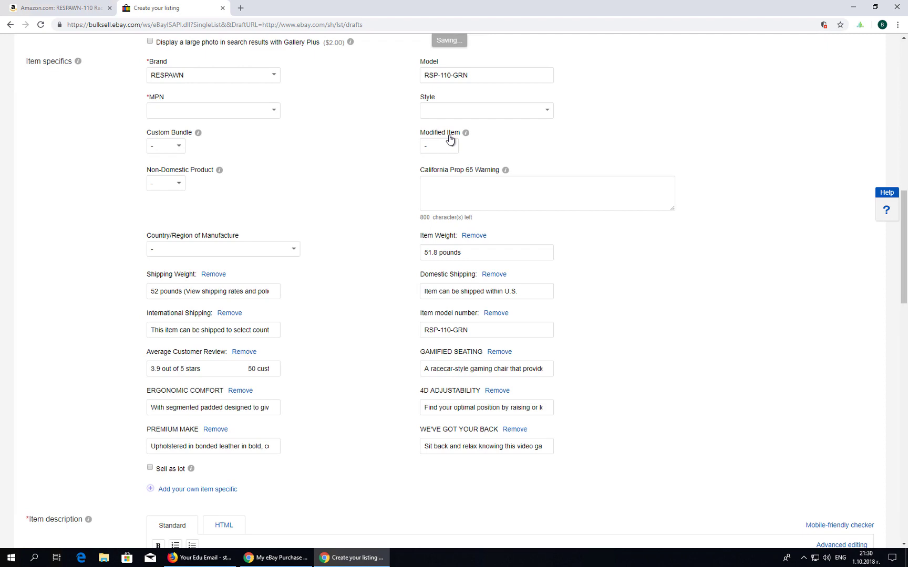
pyautogui.scroll(2, 319, 245)
pyautogui.scroll(1, 319, 245)
pyautogui.scroll(1, 319, 245)
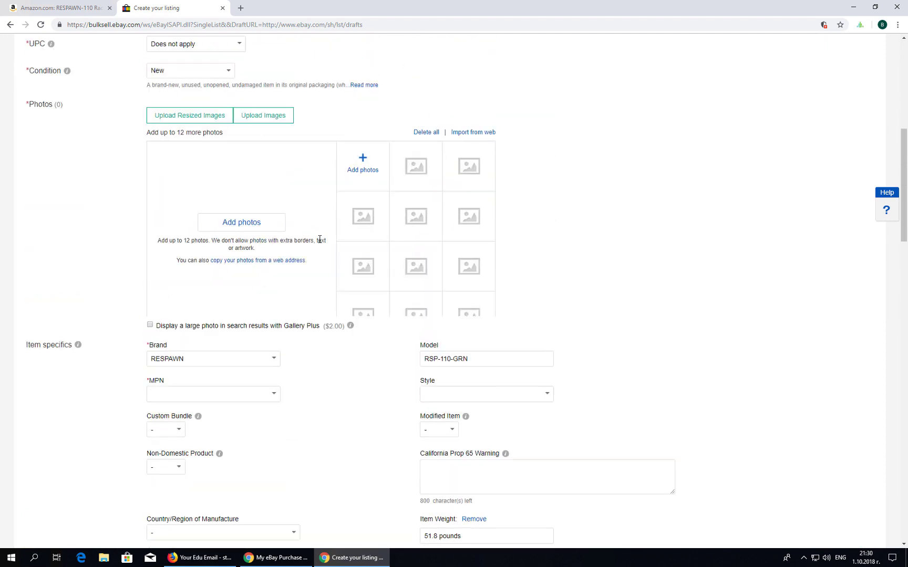
pyautogui.scroll(2, 313, 168)
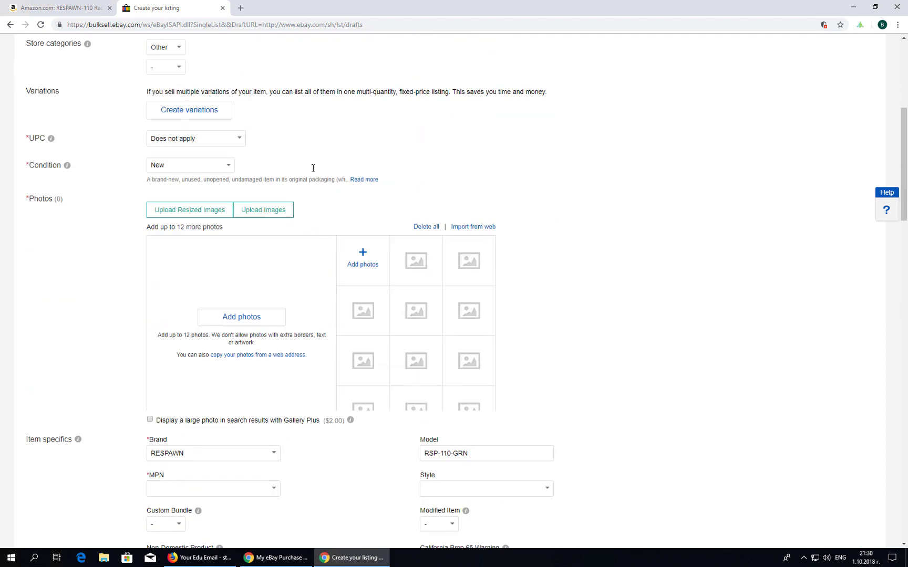
# Import twelve RESPAWN chair photos from the web, dropping the empty 14th address.
pyautogui.click(277, 213)
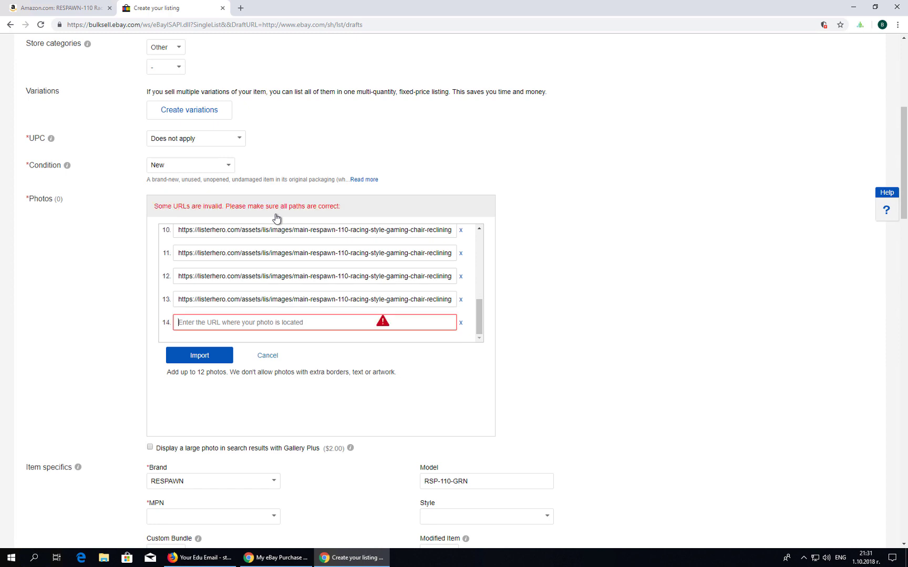
pyautogui.click(461, 323)
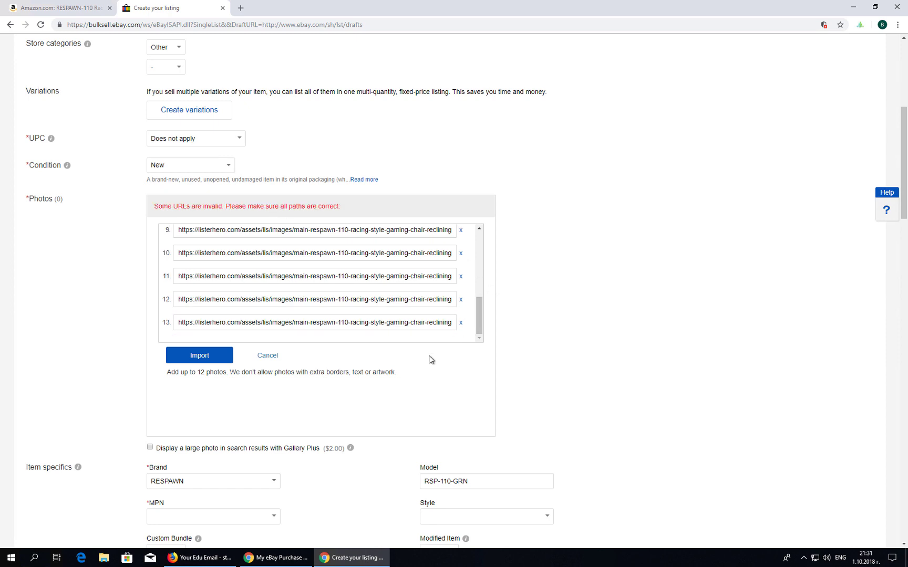
pyautogui.click(198, 356)
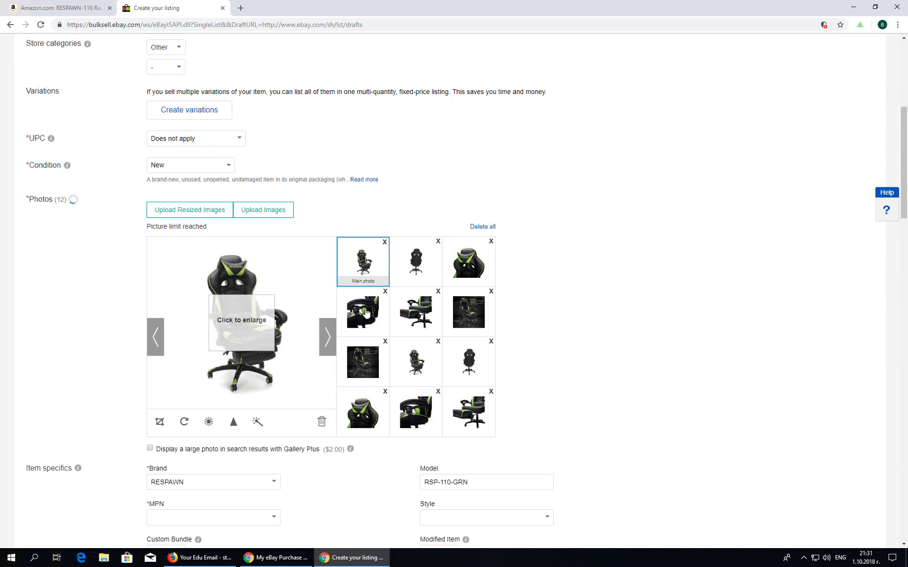
pyautogui.scroll(-4, 659, 399)
pyautogui.scroll(-1, 517, 358)
pyautogui.scroll(-2, 517, 357)
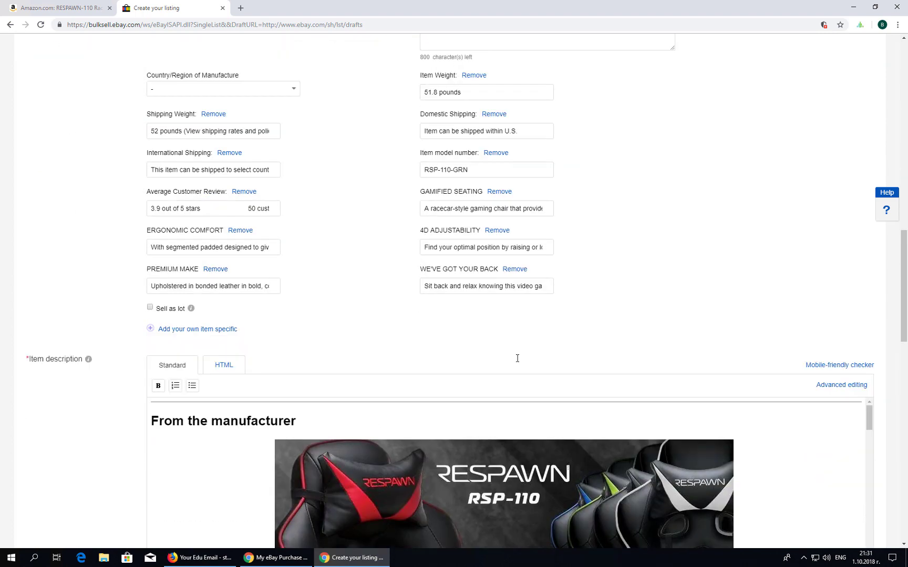
pyautogui.scroll(-3, 275, 352)
pyautogui.scroll(-2, 134, 358)
pyautogui.scroll(-1, 134, 359)
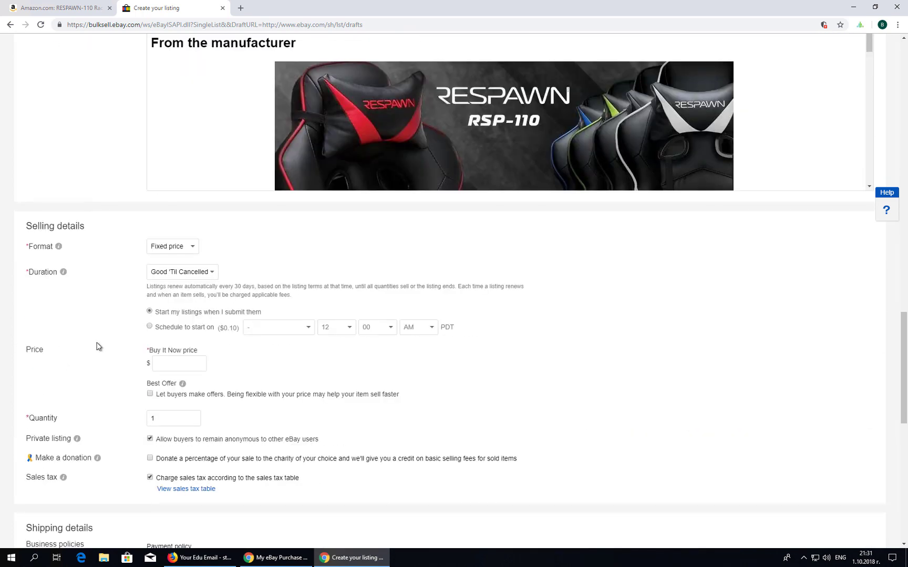
pyautogui.click(171, 363)
pyautogui.scroll(-5, 446, 385)
pyautogui.scroll(-3, 444, 388)
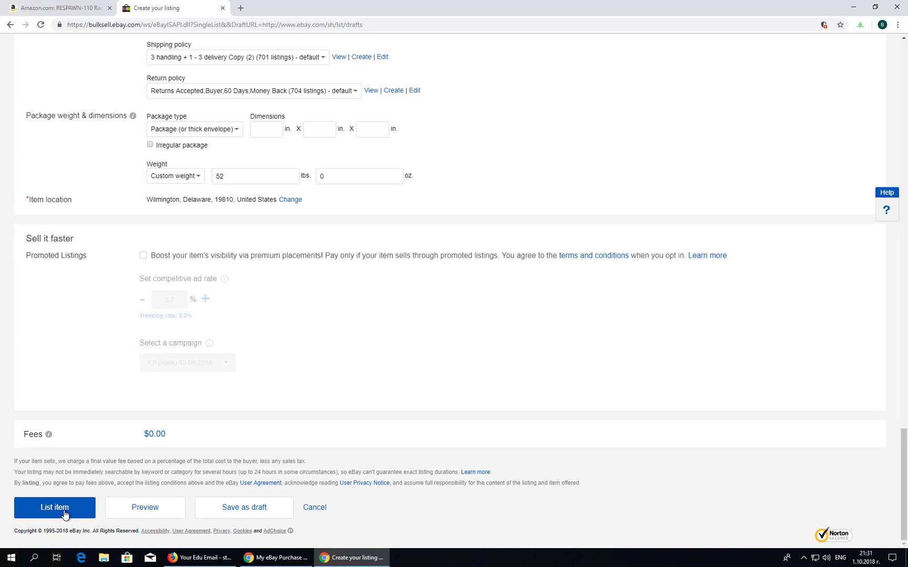
pyautogui.scroll(4, 379, 450)
pyautogui.scroll(7, 383, 447)
pyautogui.scroll(7, 382, 448)
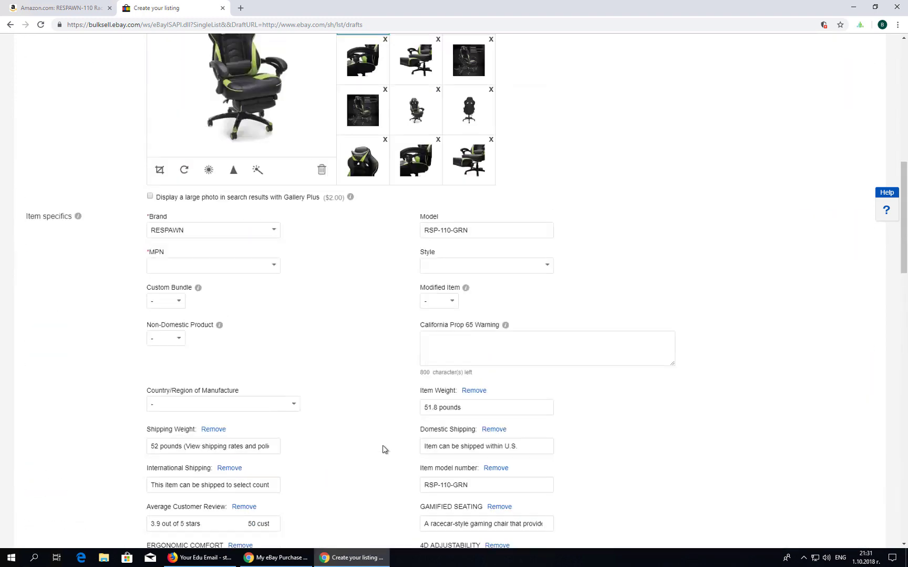
pyautogui.scroll(5, 382, 449)
pyautogui.scroll(2, 381, 450)
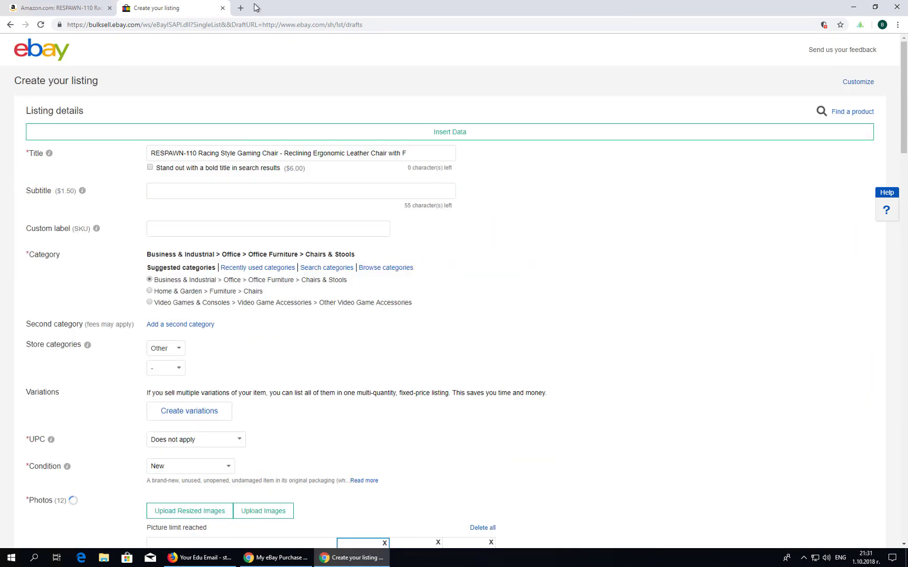